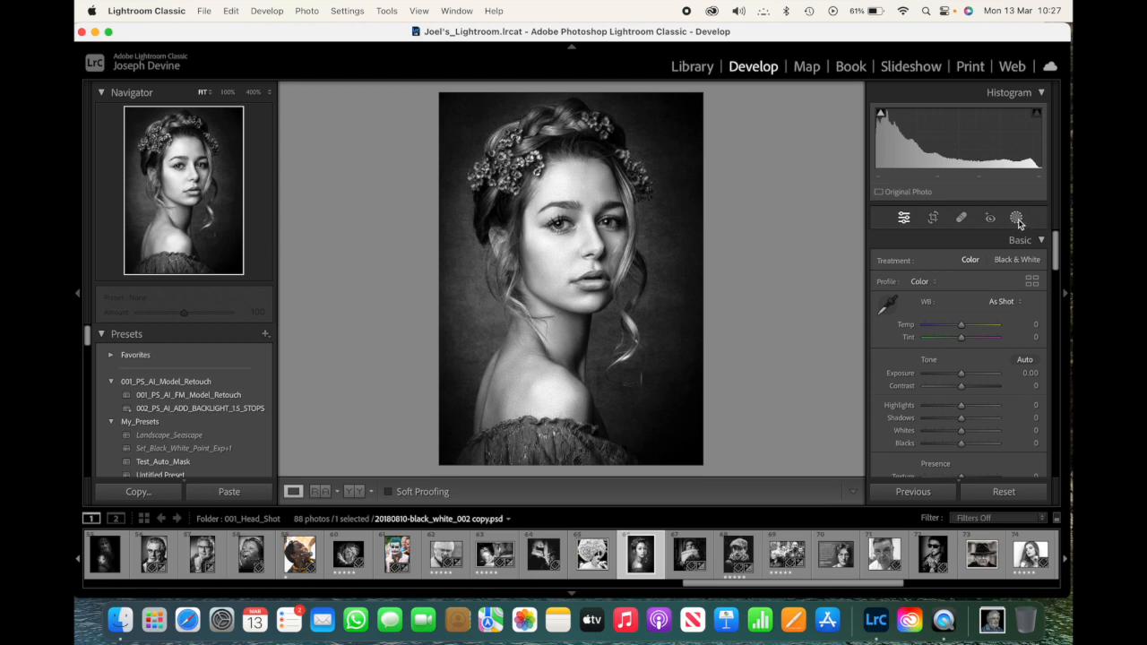
# - Add a radial gradient mask as a tall ellipse centred on the woman's face, widened to span nearly the full photo width
pyautogui.click(1017, 220)
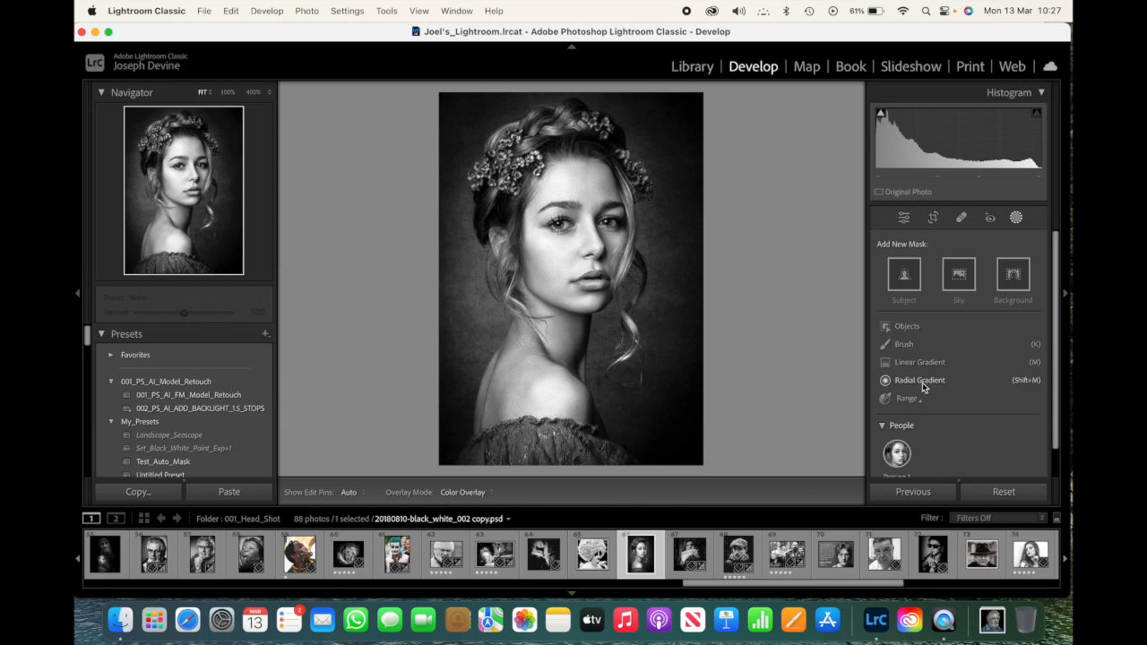
pyautogui.click(927, 382)
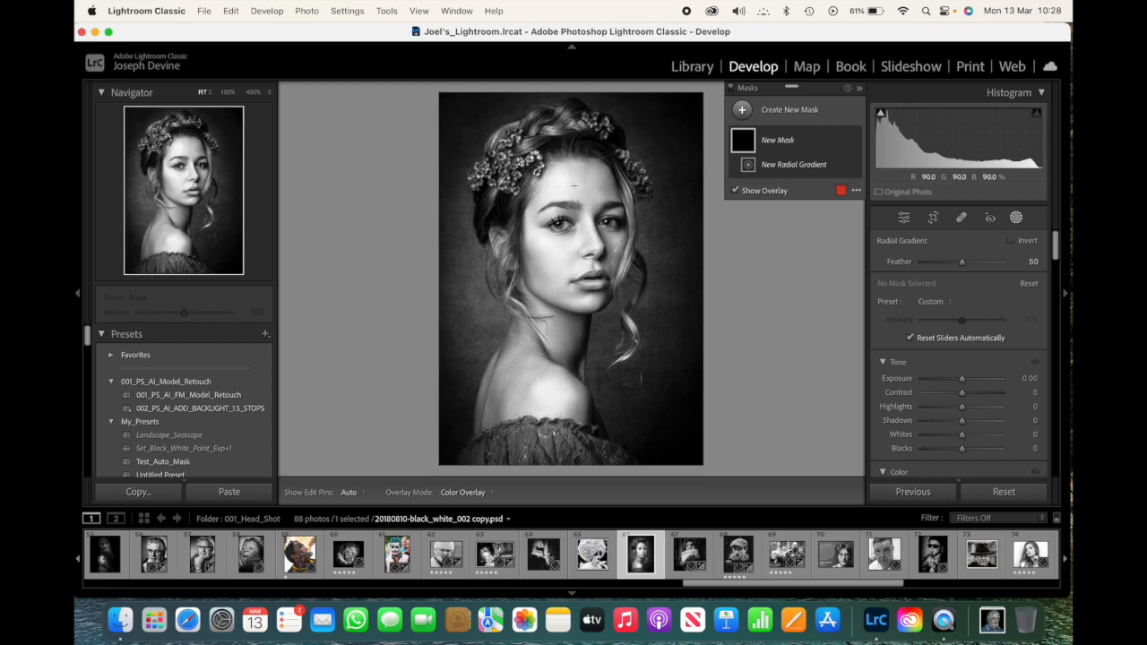
pyautogui.moveTo(568, 184); pyautogui.dragTo(663, 397)
pyautogui.moveTo(566, 234); pyautogui.dragTo(556, 299)
pyautogui.moveTo(458, 258); pyautogui.dragTo(451, 257)
pyautogui.moveTo(669, 256); pyautogui.dragTo(680, 258)
pyautogui.moveTo(559, 258); pyautogui.dragTo(569, 258)
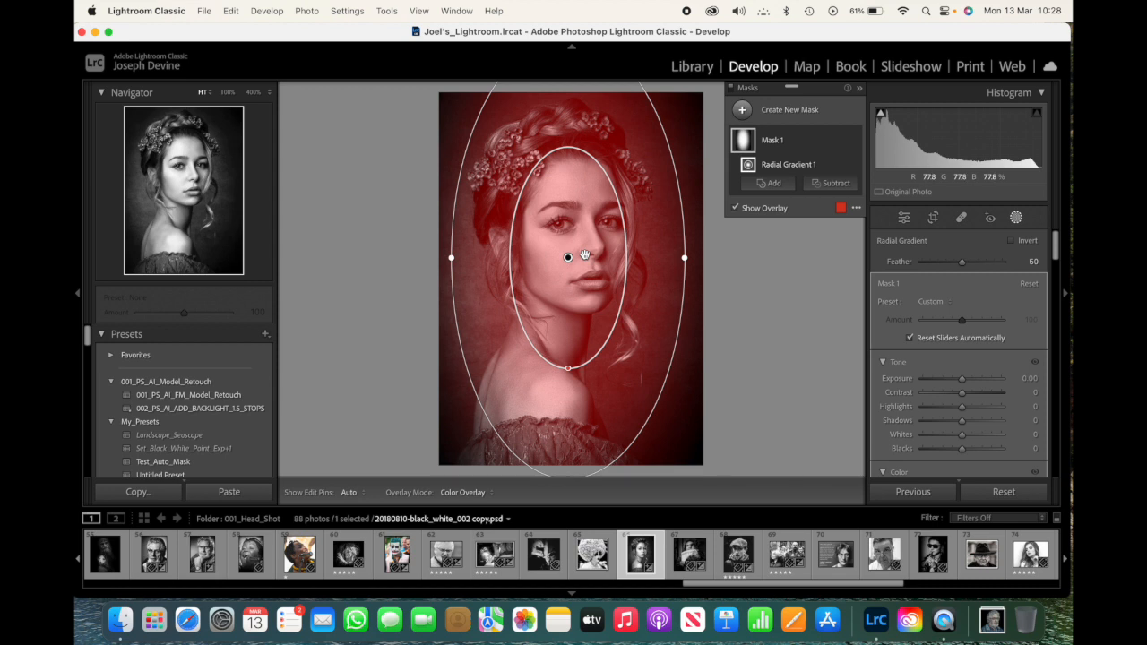
# - Subtract the subject from the radial gradient mask and set the mask's exposure to 1.5
pyautogui.click(830, 184)
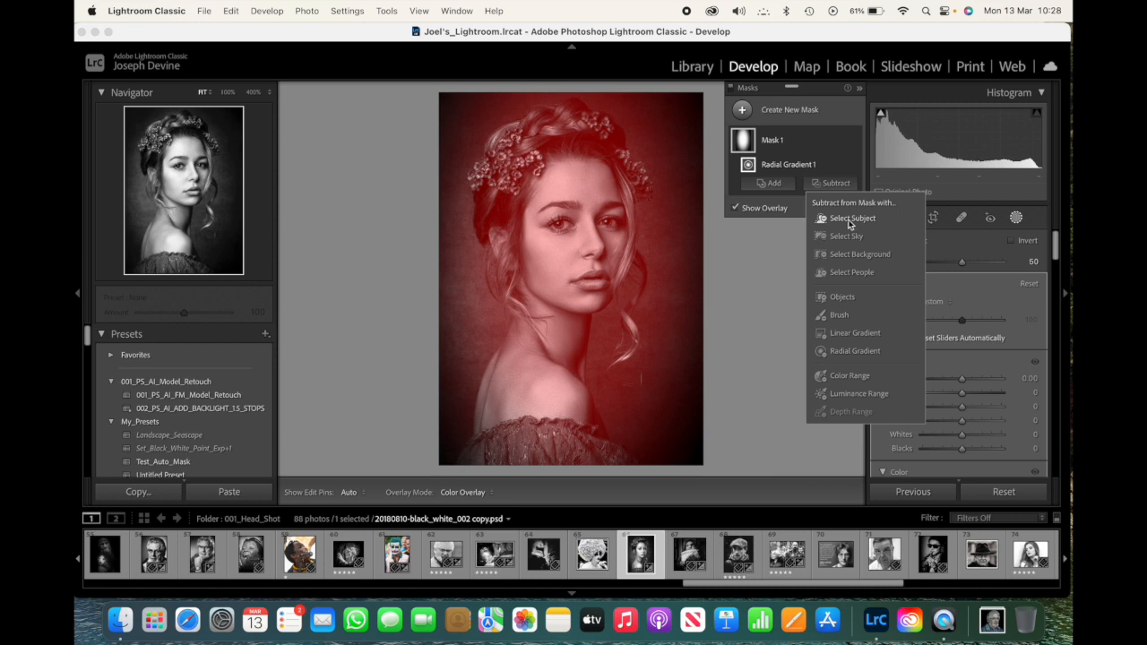
pyautogui.click(849, 220)
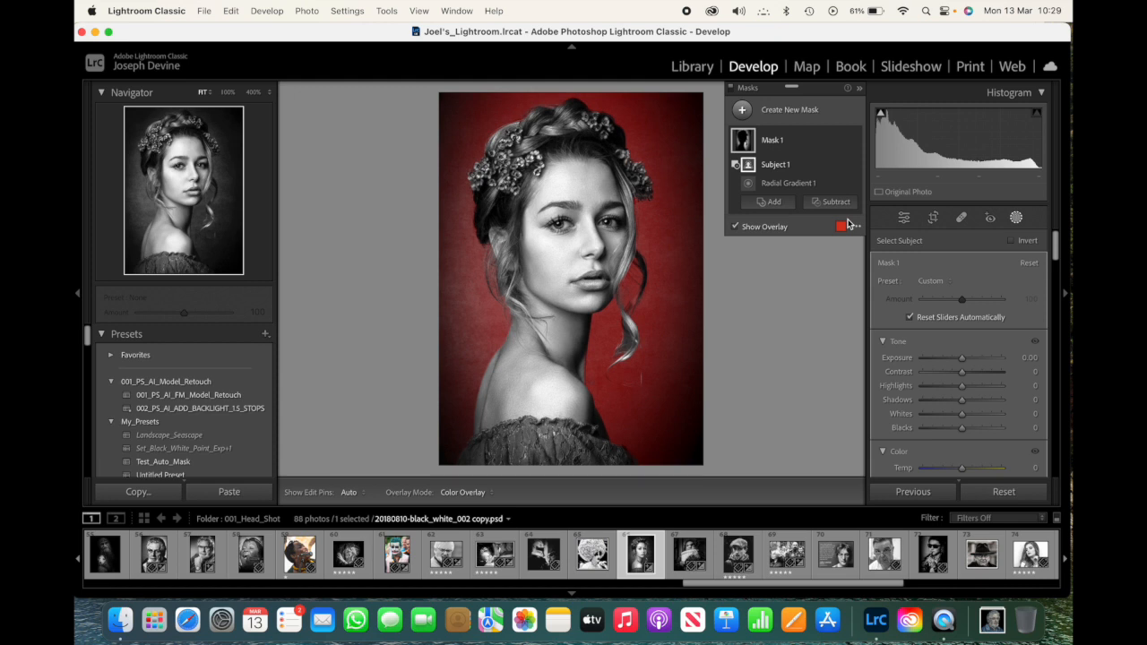
pyautogui.click(1029, 357)
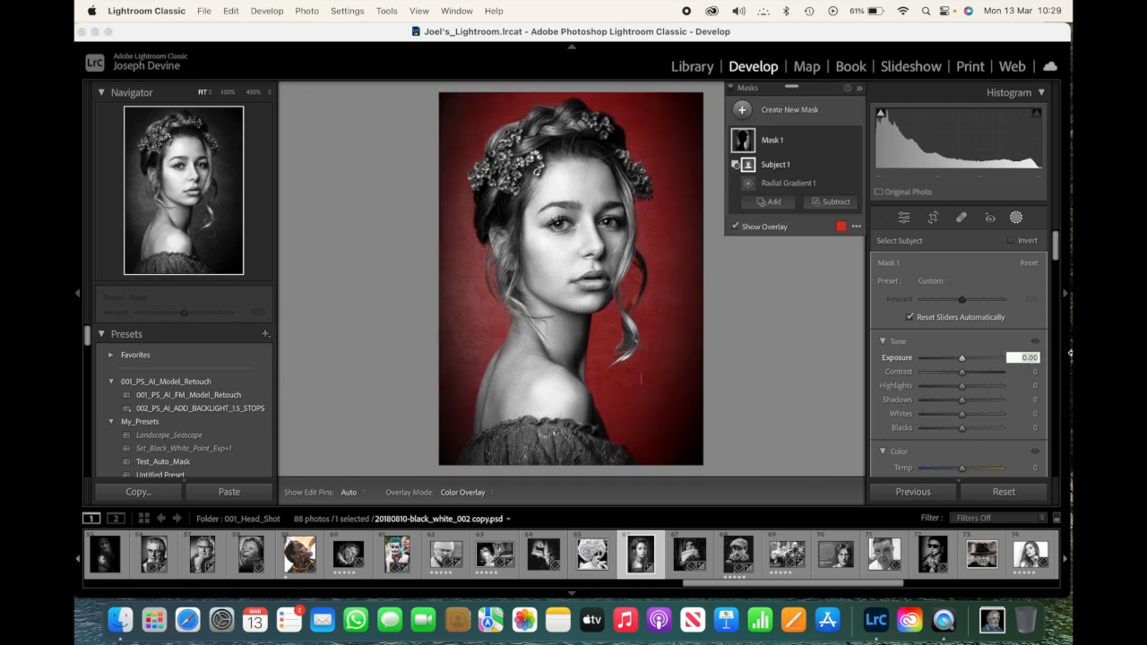
pyautogui.write('1.5')
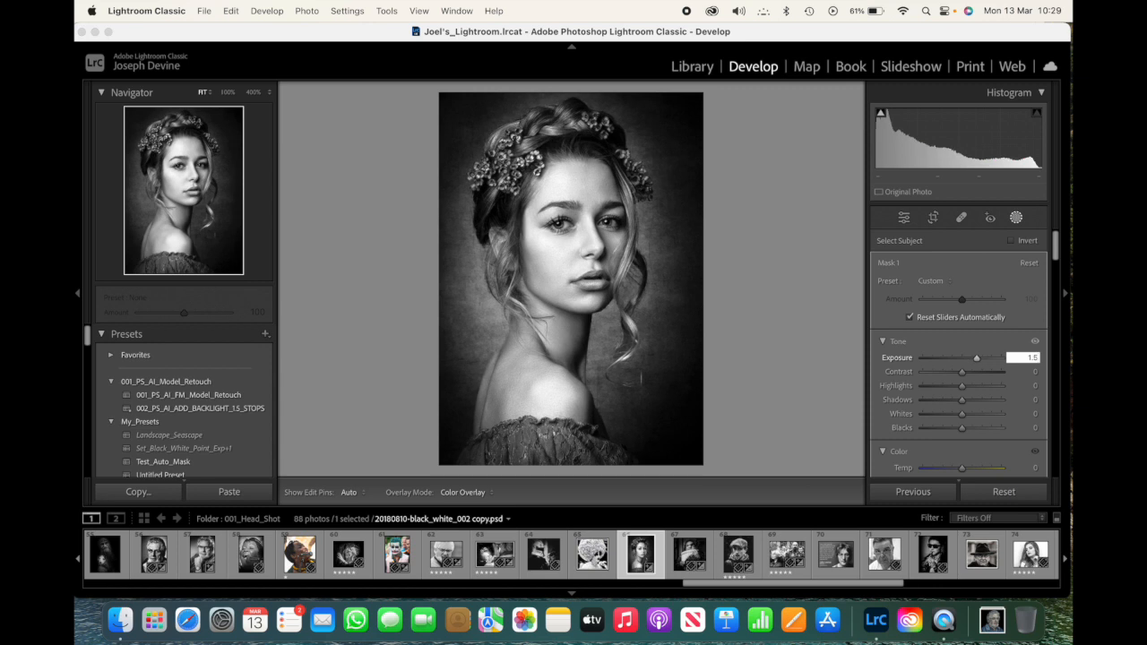
pyautogui.press('Return')
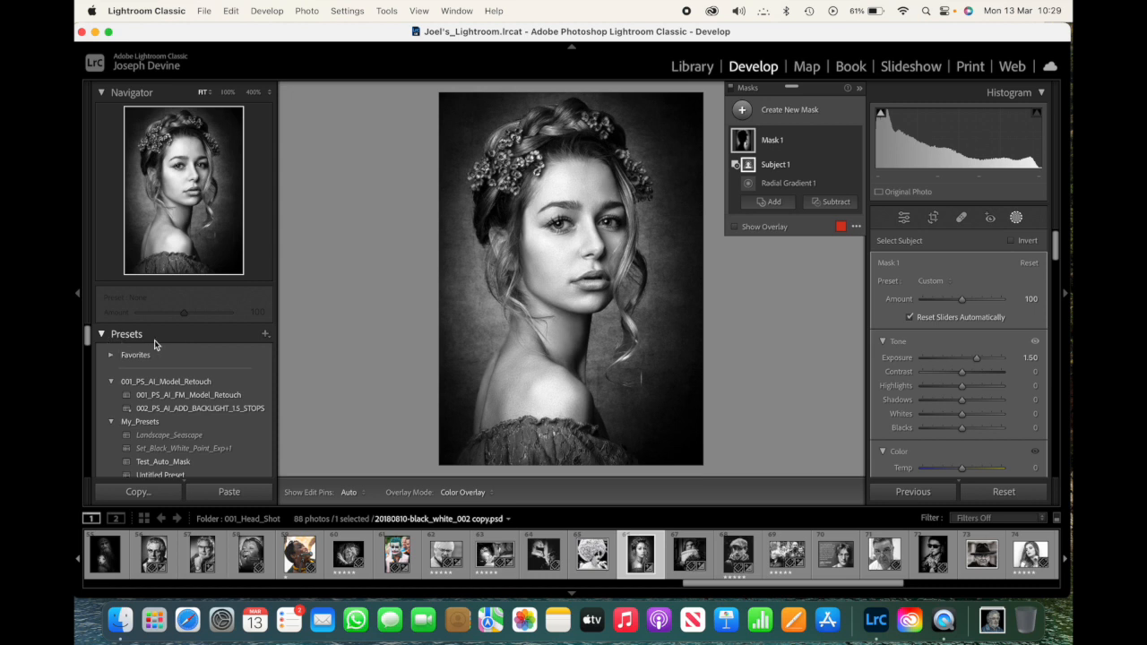
pyautogui.click(264, 335)
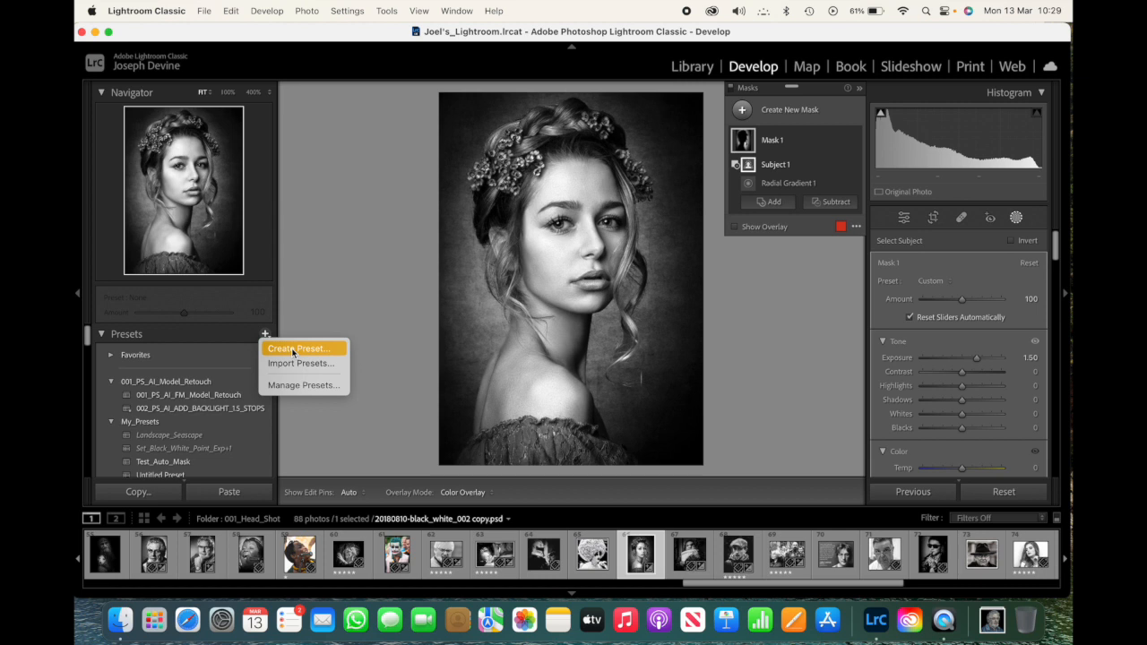
pyautogui.click(294, 351)
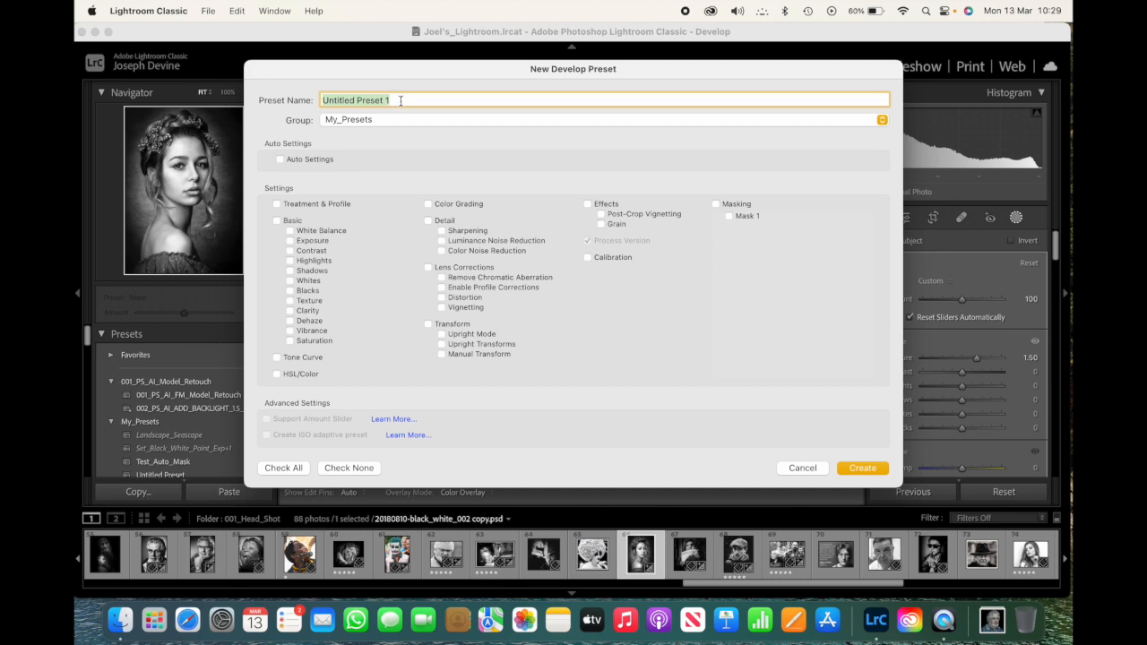
pyautogui.press('BackSpace')
pyautogui.write('001_Add')
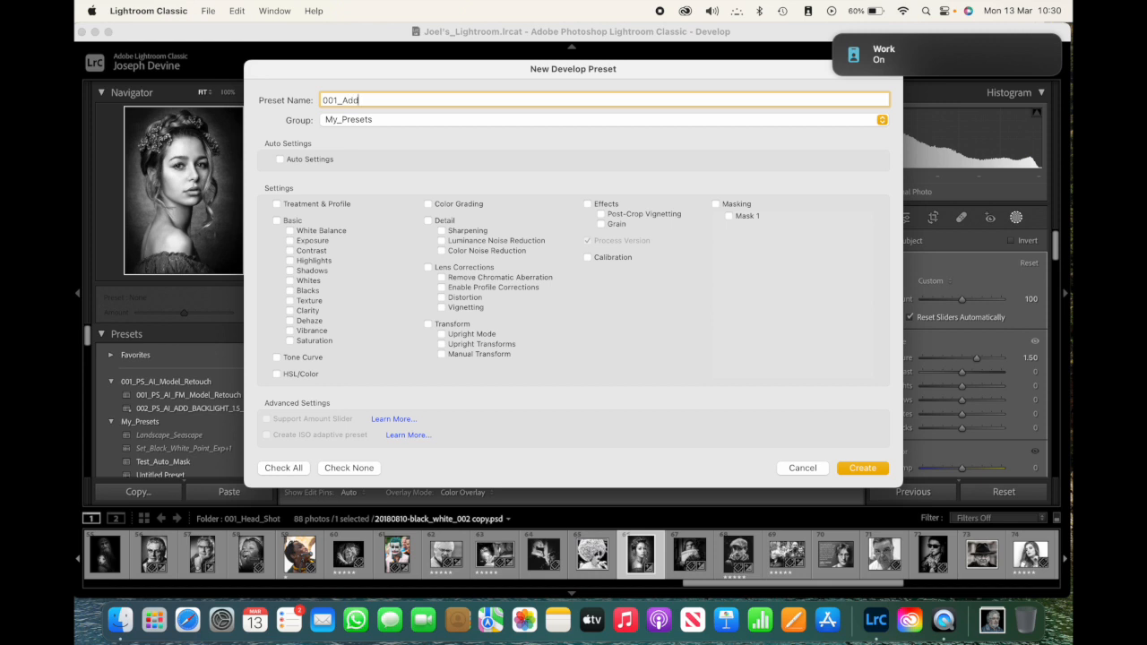
pyautogui.write('_')
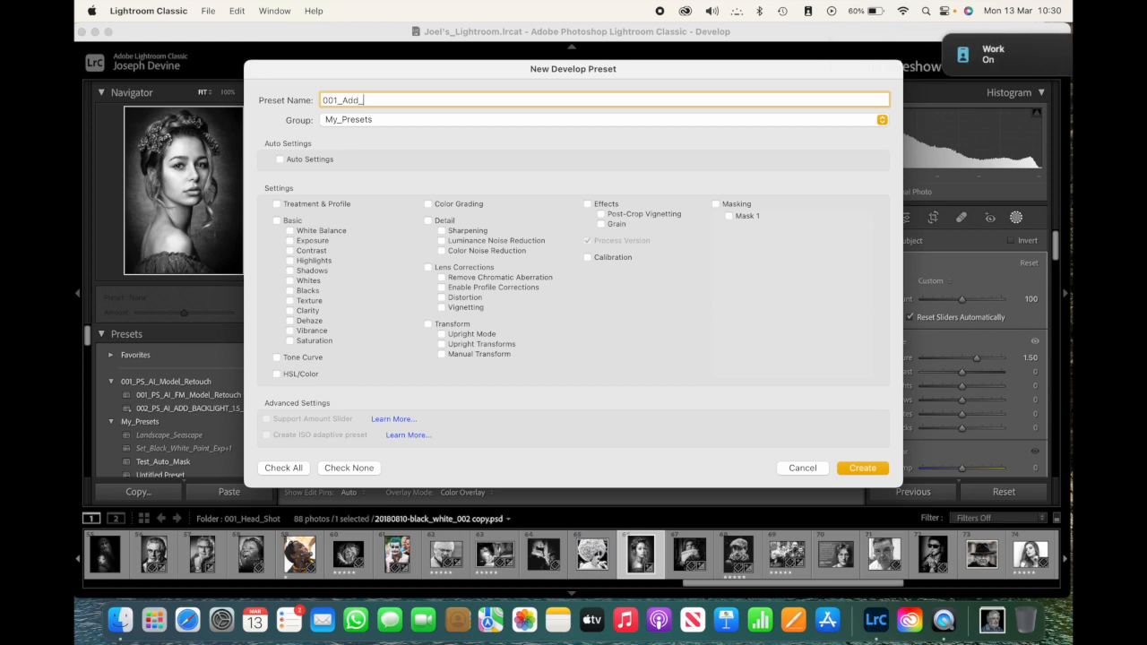
pyautogui.write('L')
pyautogui.press('BackSpace')
pyautogui.write('B')
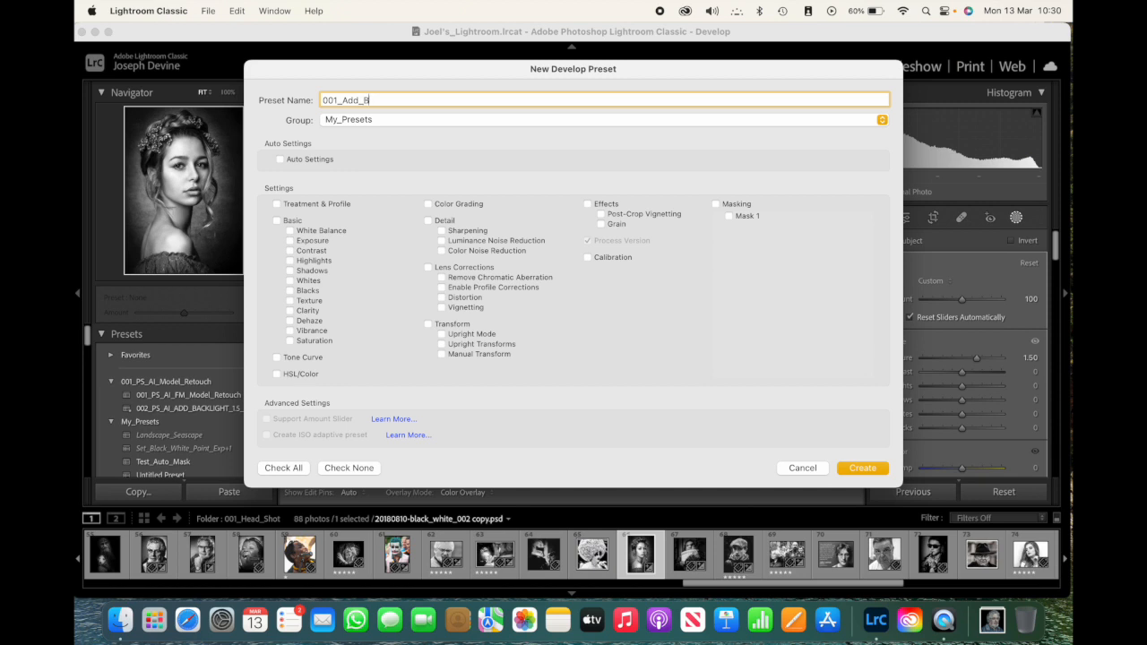
pyautogui.write('acklight_@_1.5_Stops')
pyautogui.click(716, 205)
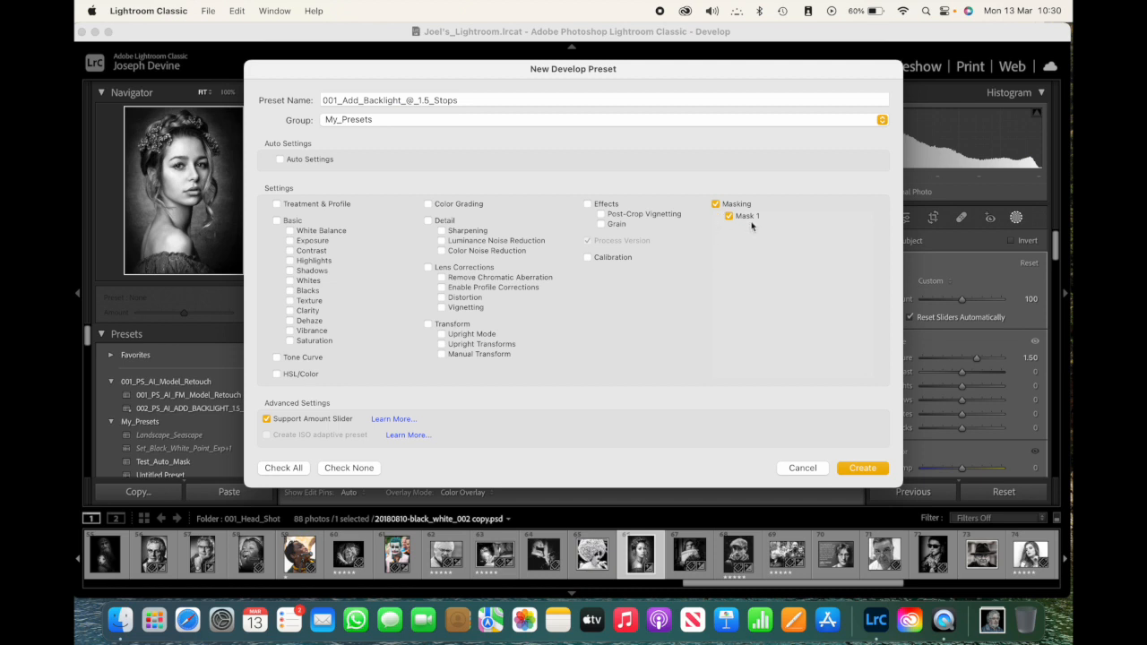
pyautogui.click(864, 469)
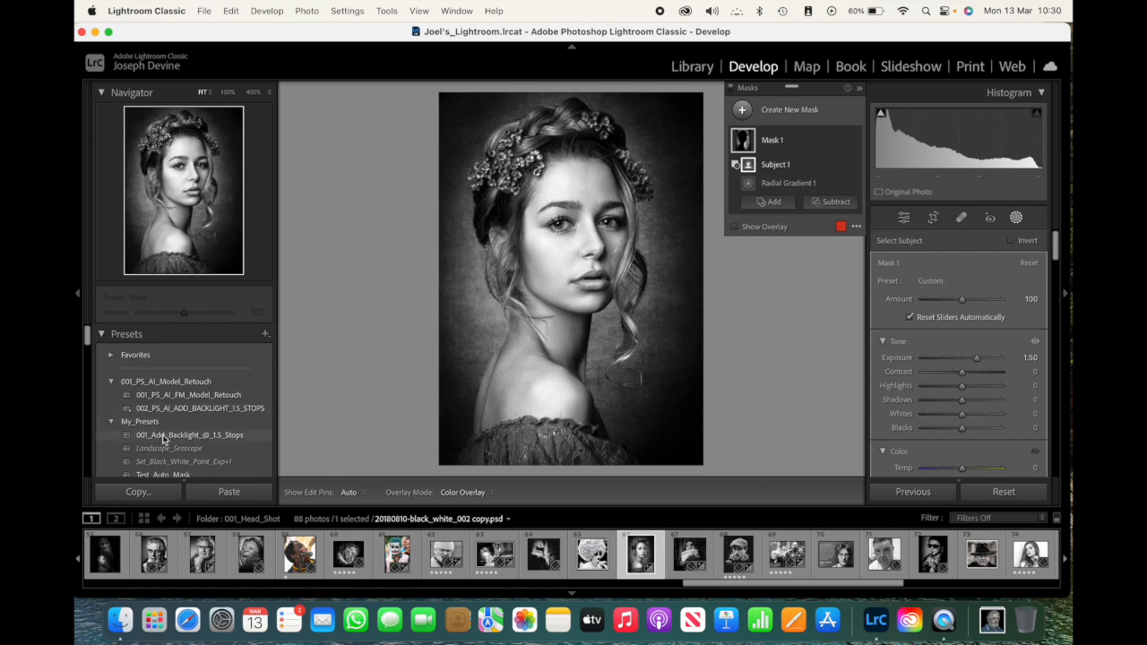
pyautogui.click(193, 435)
pyautogui.click(1013, 495)
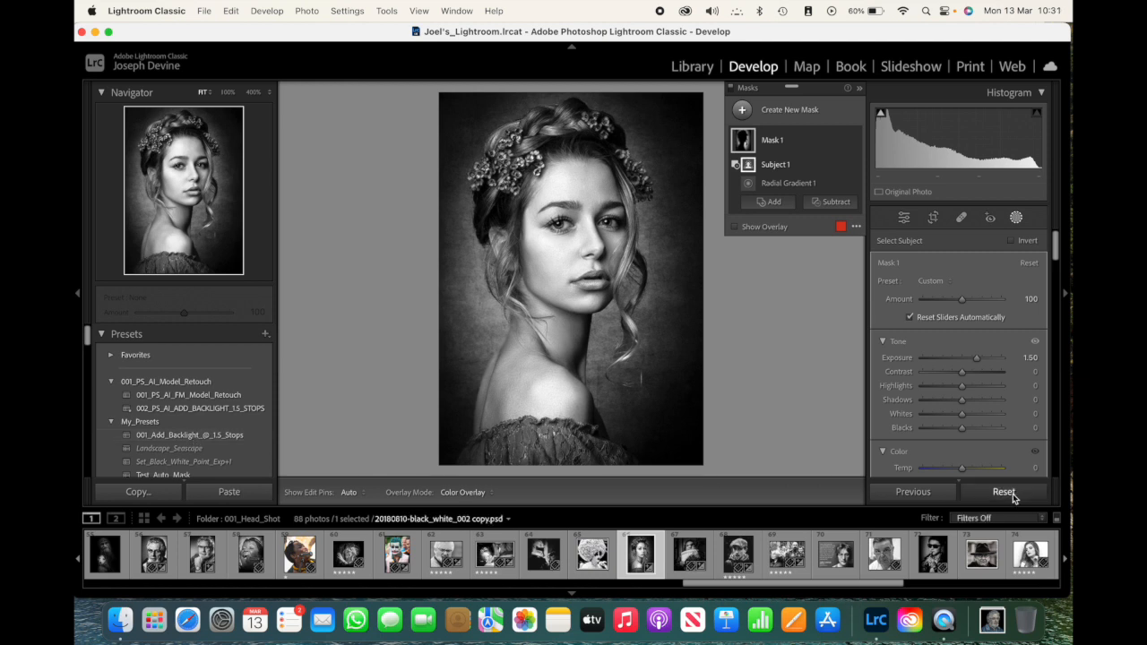
pyautogui.click(229, 437)
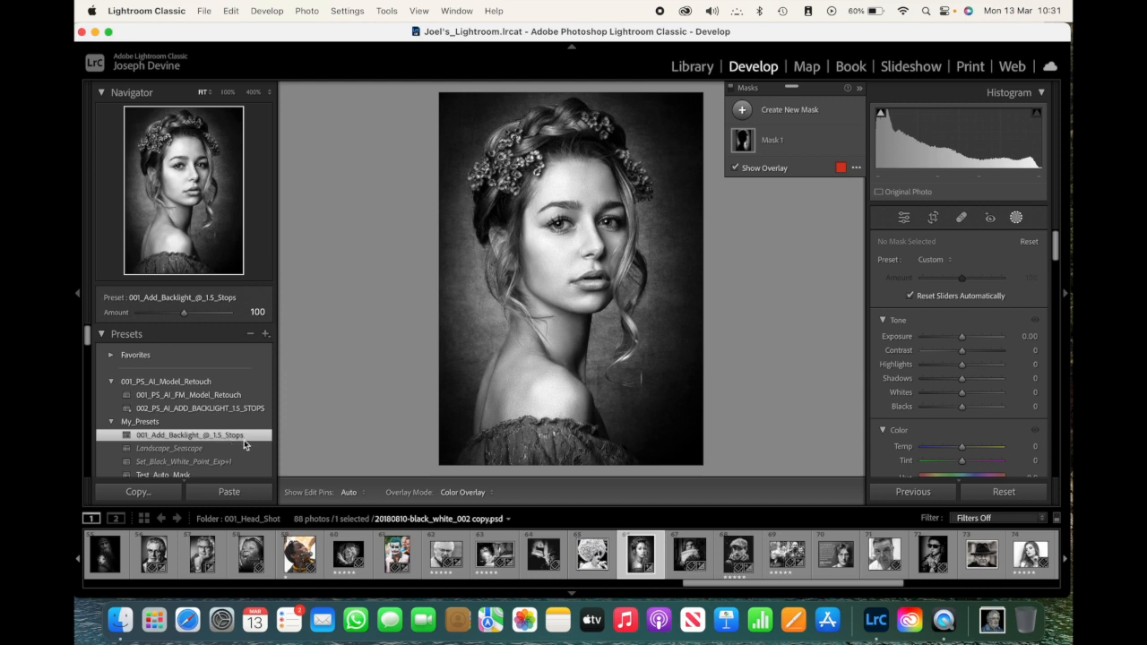
# - Try darker and brighter background exposures on the preset's Mask 1, and set its exposure to 1.00
pyautogui.click(749, 146)
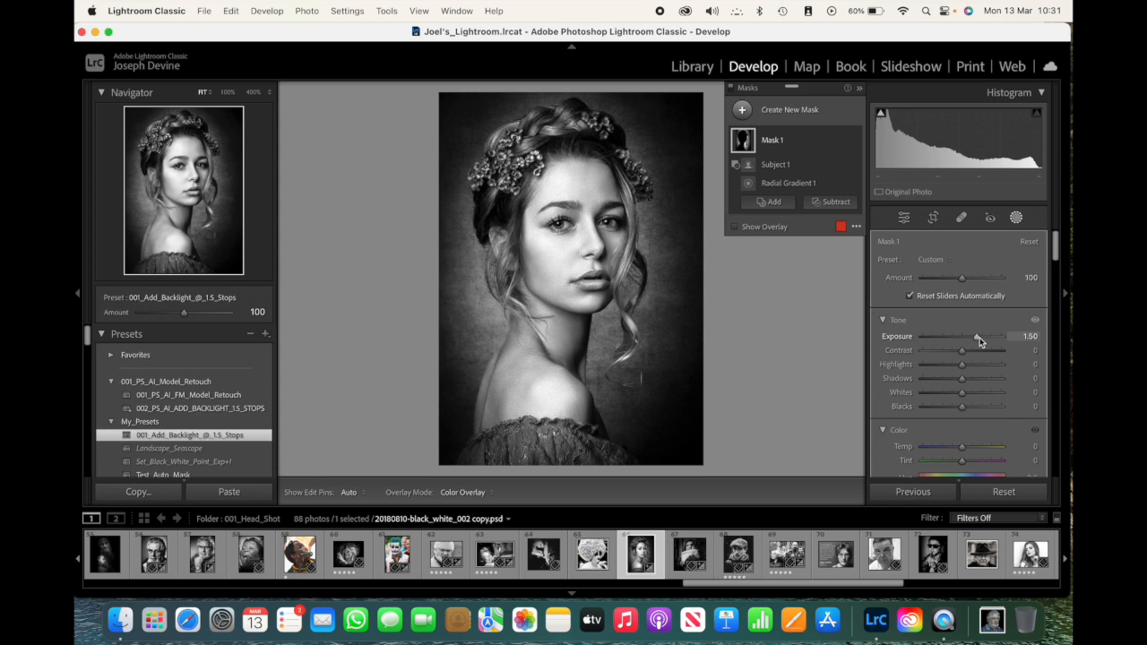
pyautogui.moveTo(976, 336); pyautogui.dragTo(922, 341)
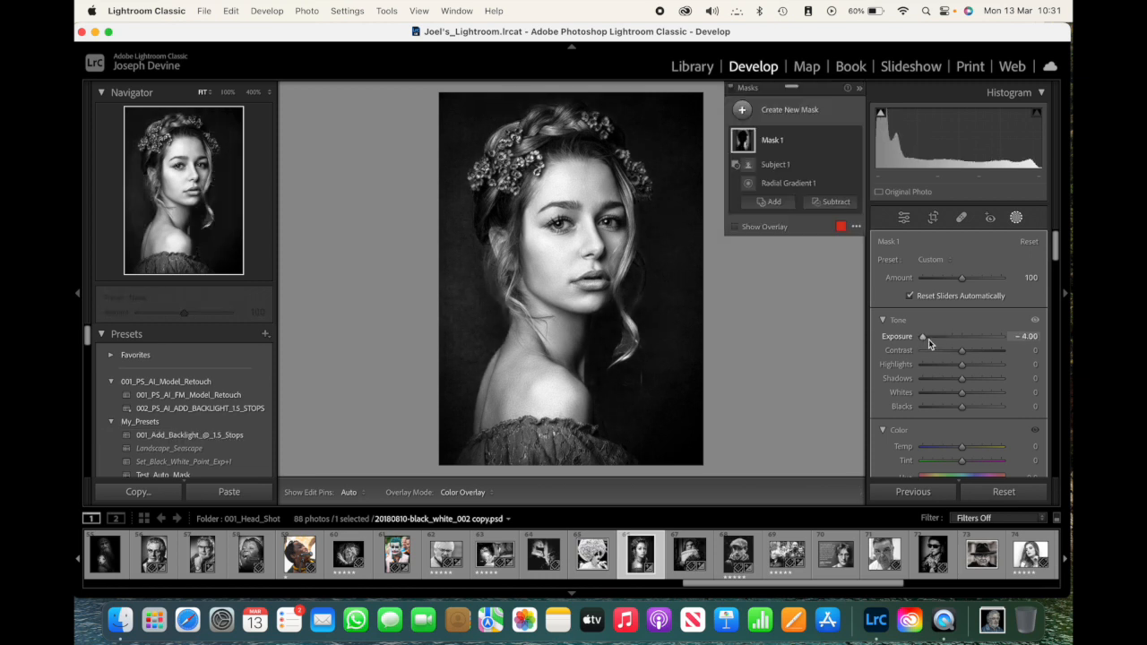
pyautogui.moveTo(924, 338); pyautogui.dragTo(971, 341)
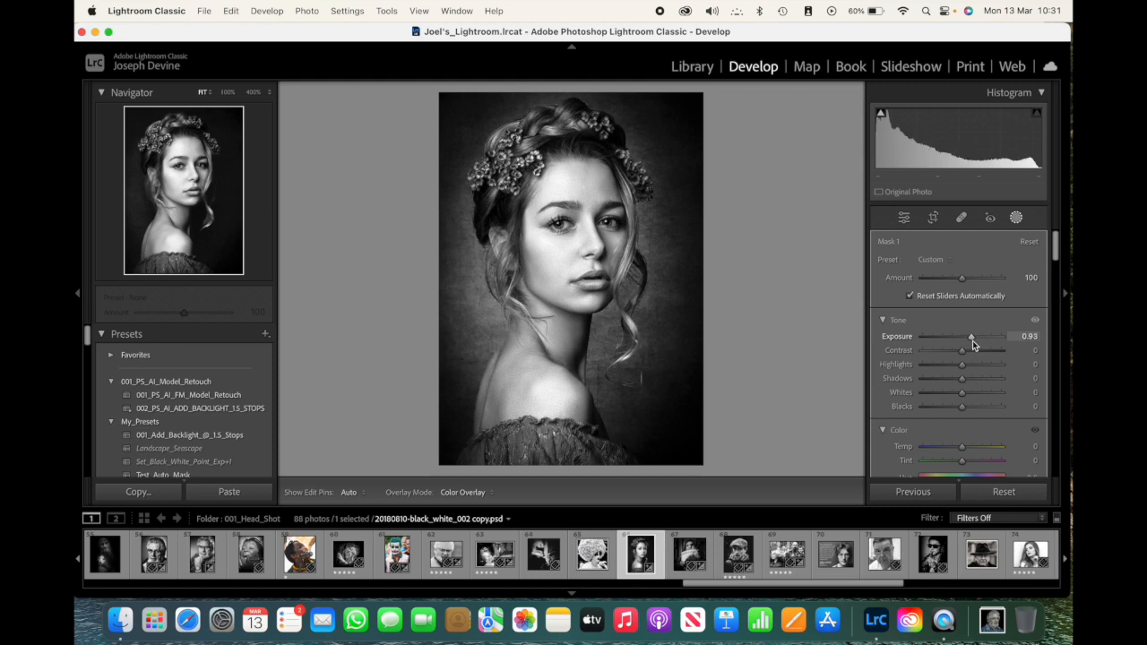
pyautogui.moveTo(972, 341); pyautogui.dragTo(975, 340)
pyautogui.click(1028, 337)
pyautogui.write('1')
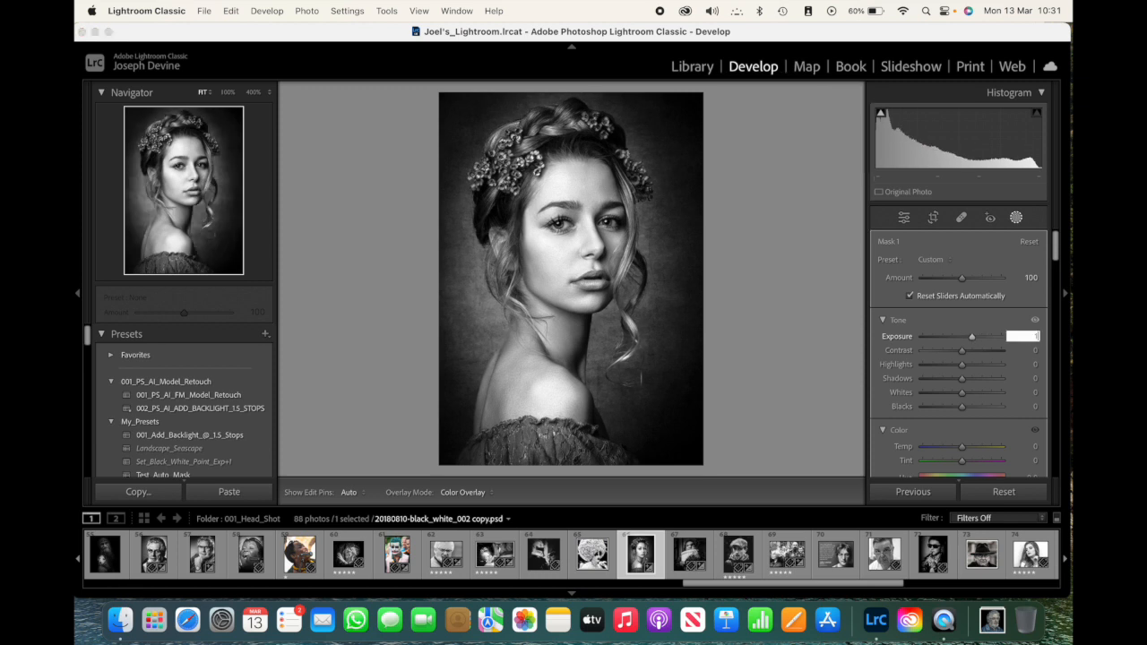
pyautogui.press('Return')
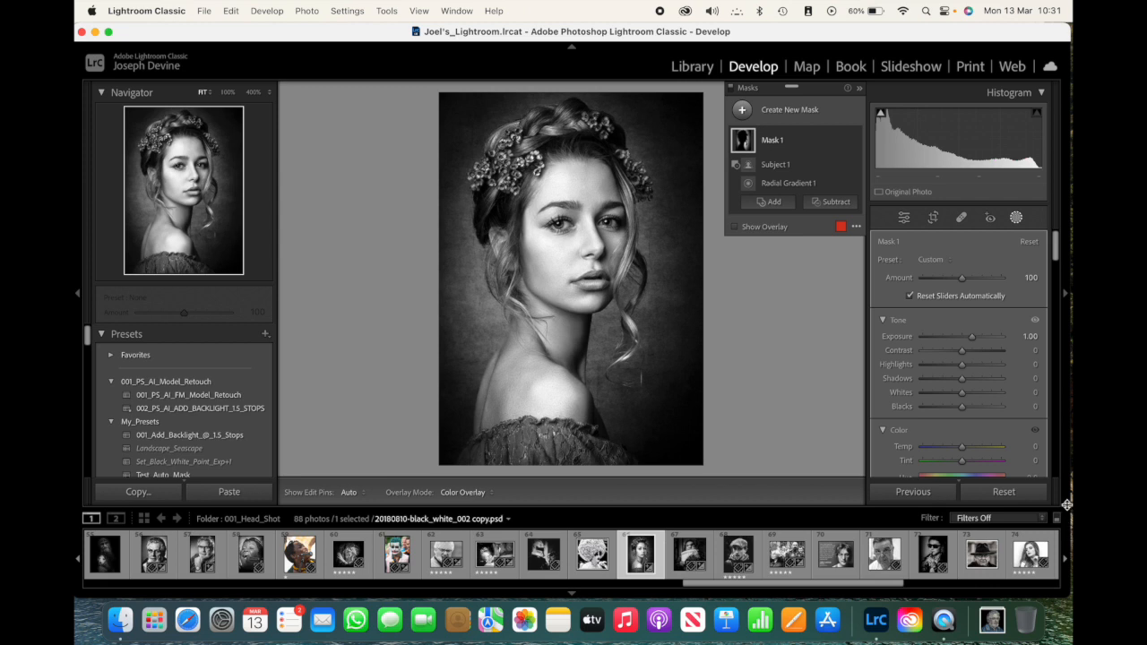
# - Reset the portrait's edits and open the dark photo of the man in glasses resting his head on his fist
pyautogui.click(1012, 499)
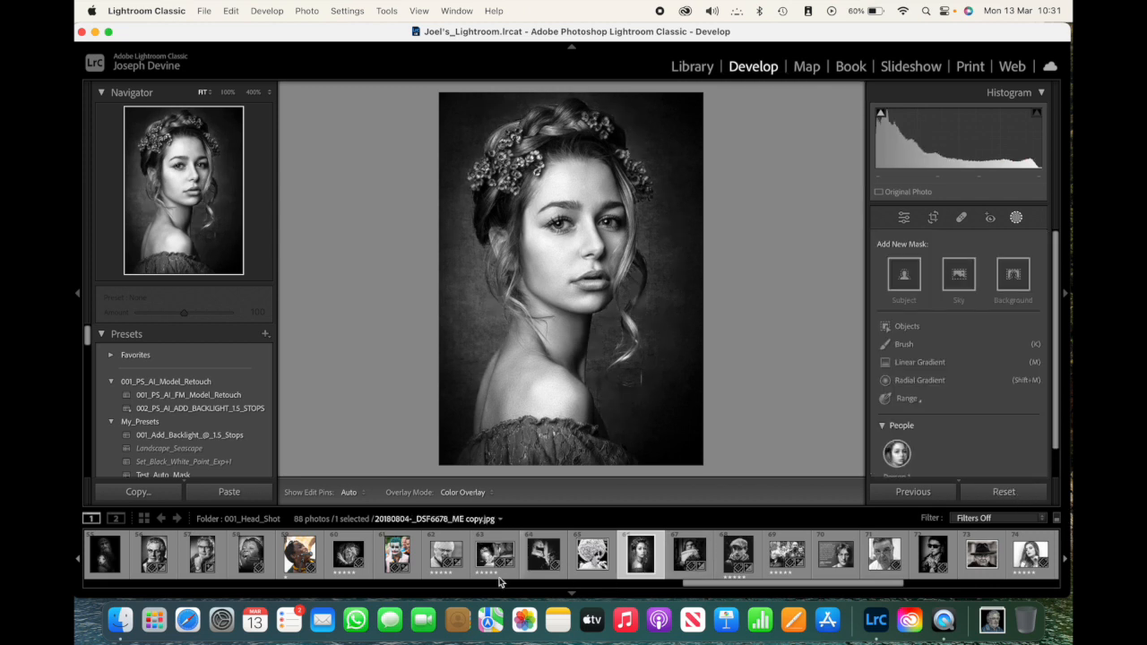
pyautogui.hscroll(-15, 401, 560)
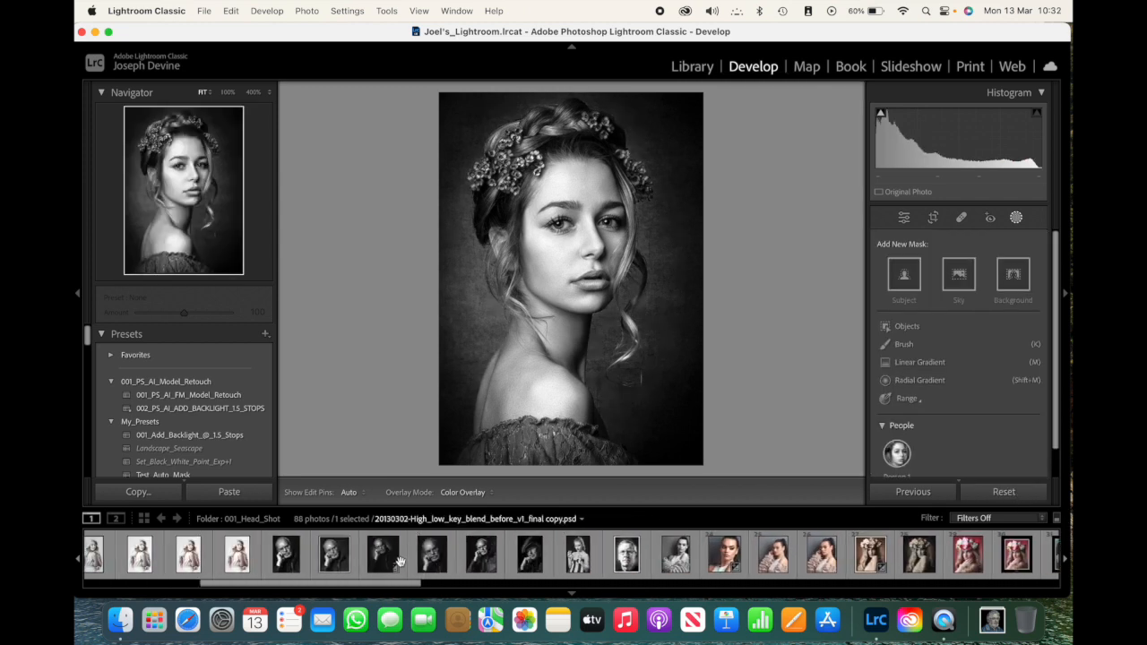
pyautogui.hscroll(-8, 401, 565)
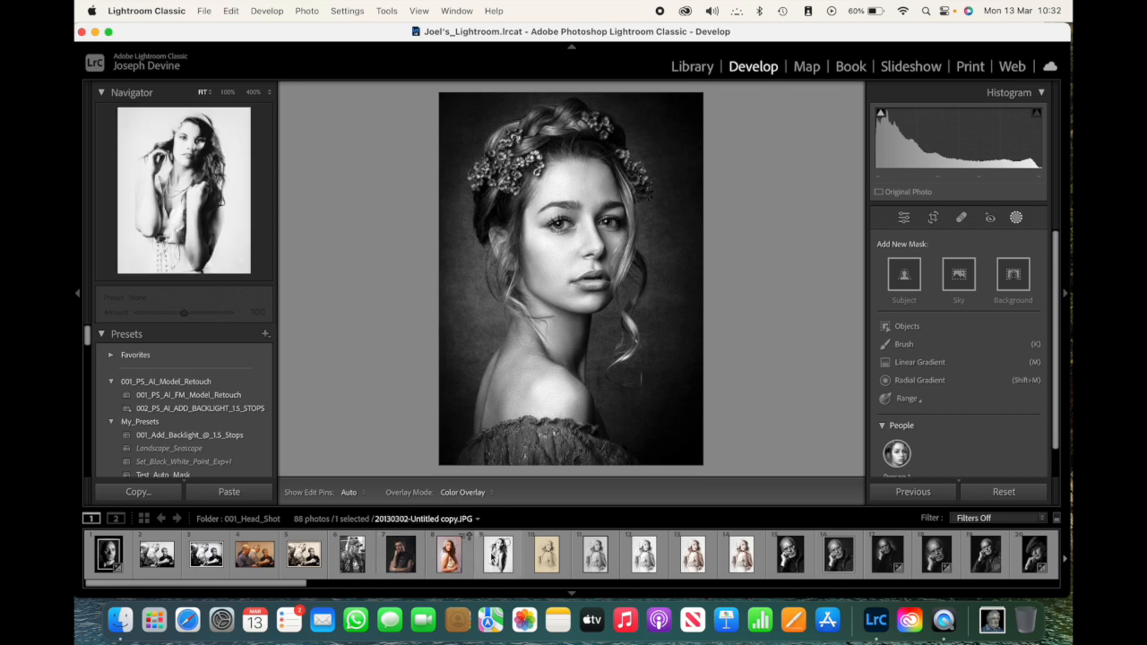
pyautogui.hscroll(3, 519, 560)
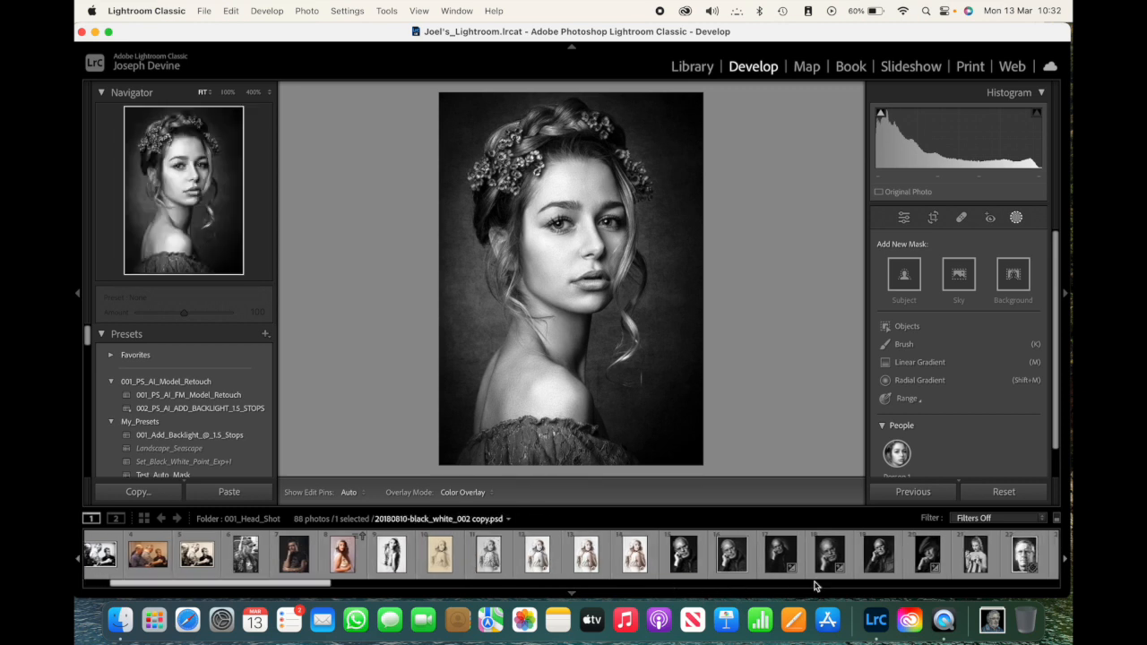
pyautogui.click(879, 555)
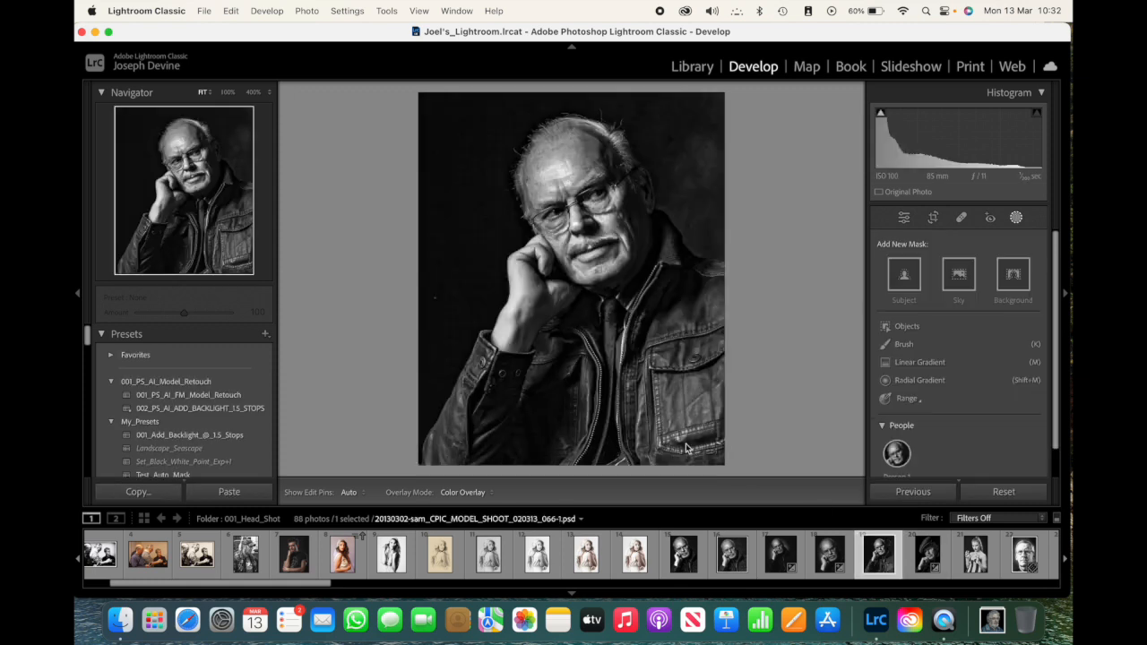
pyautogui.click(224, 435)
pyautogui.click(228, 438)
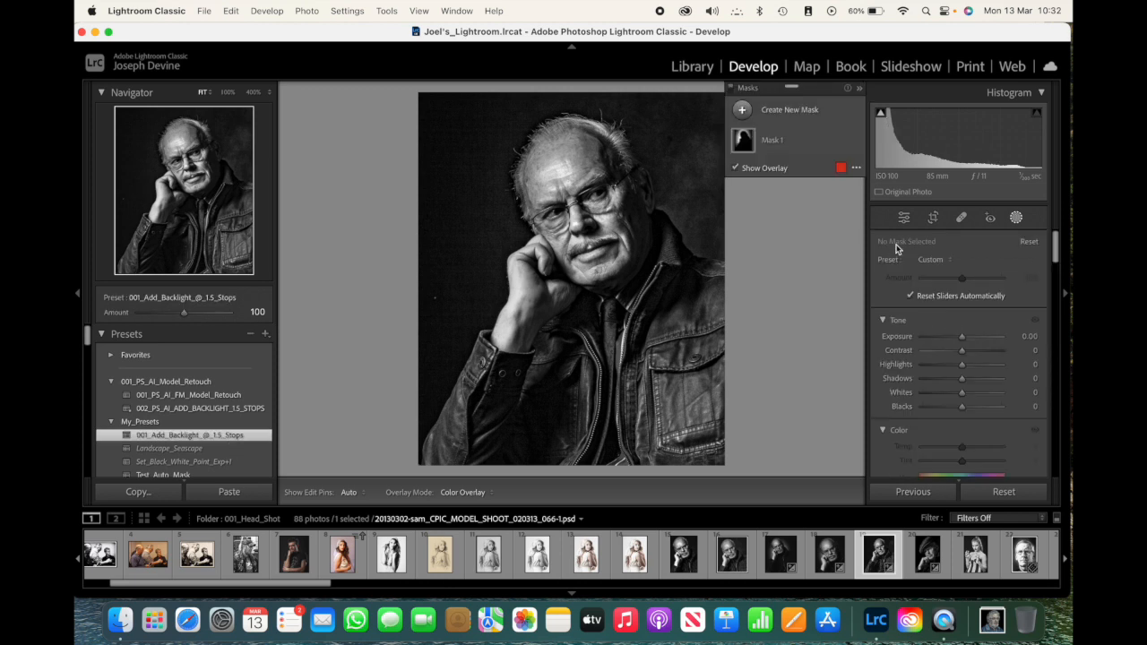
pyautogui.click(743, 140)
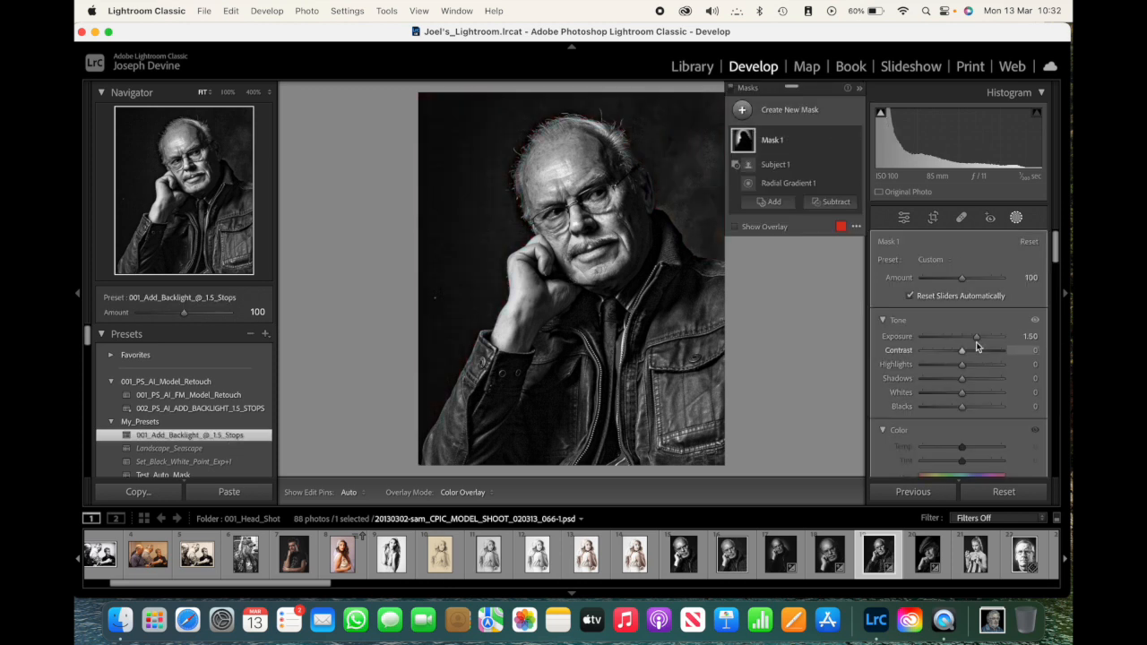
pyautogui.moveTo(976, 336); pyautogui.dragTo(952, 339)
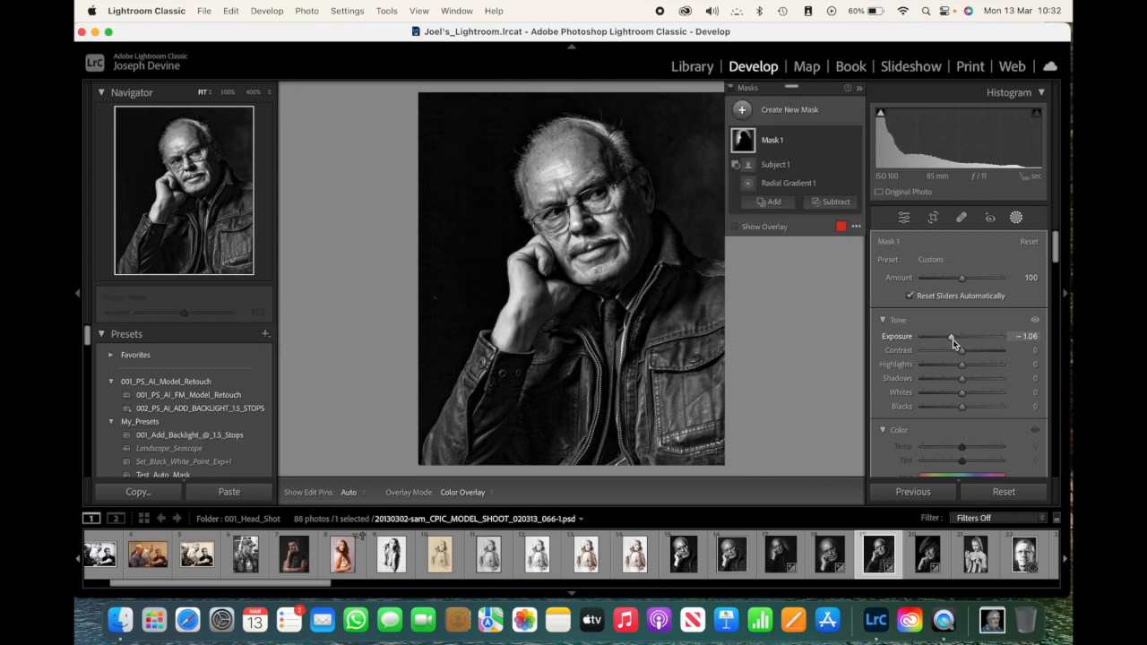
pyautogui.click(1029, 494)
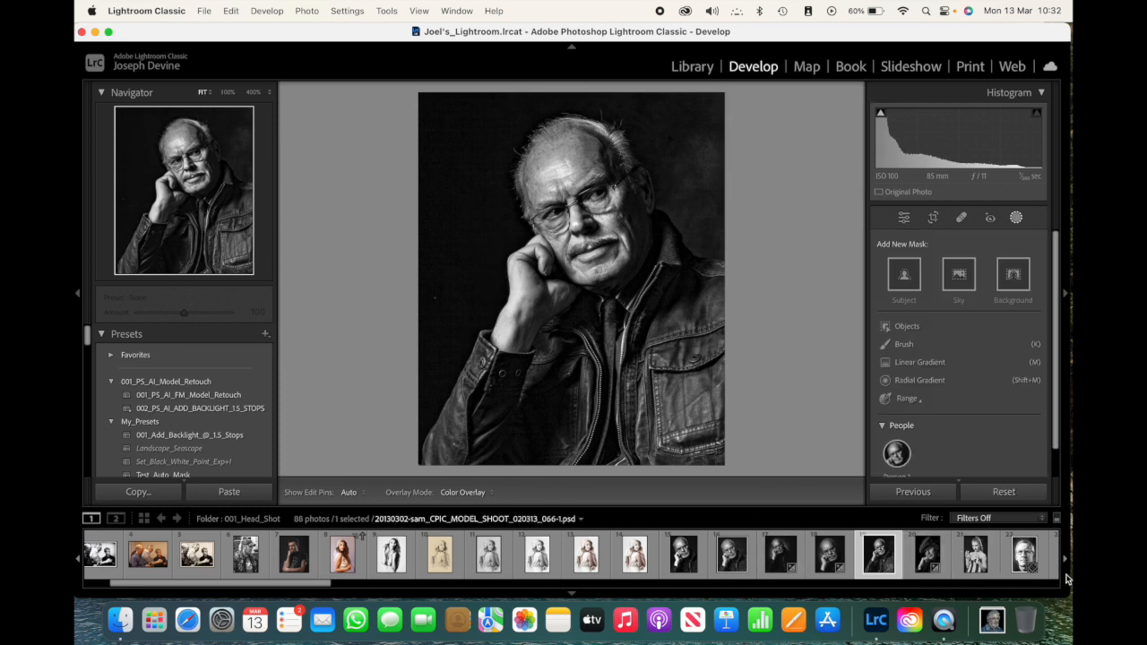
pyautogui.click(975, 558)
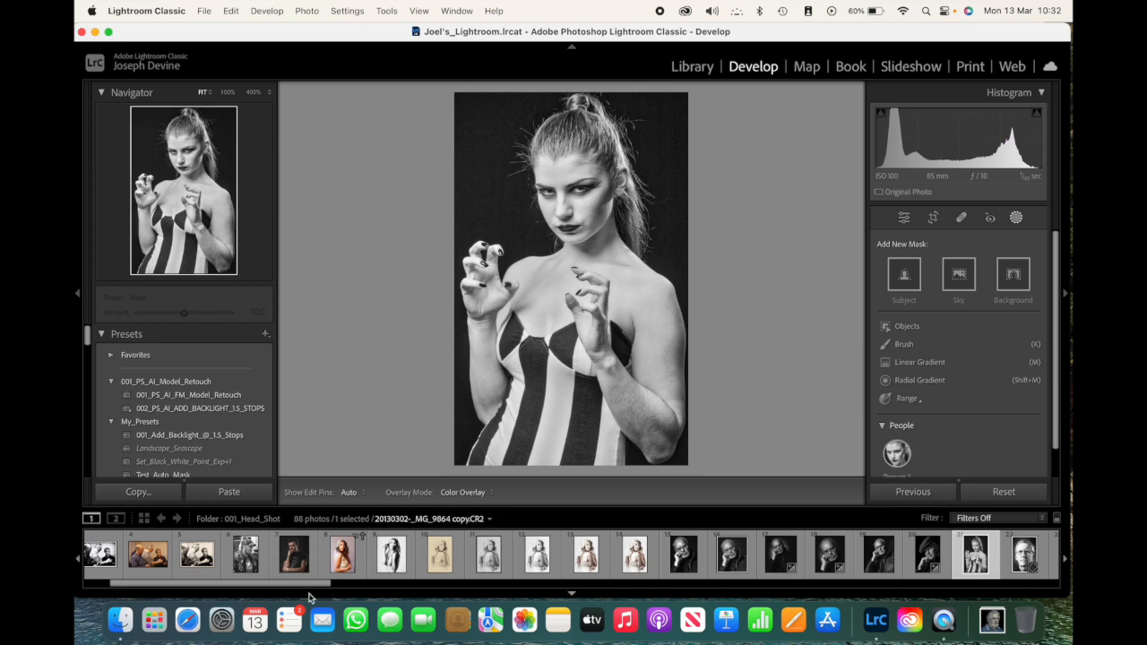
pyautogui.click(205, 435)
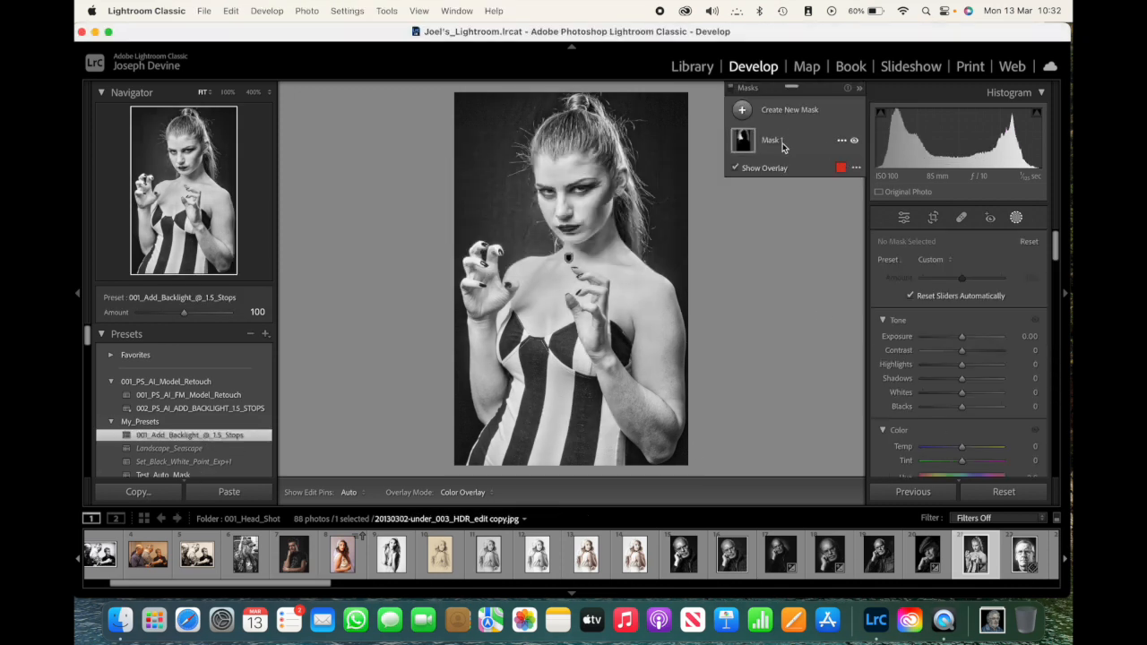
pyautogui.click(742, 140)
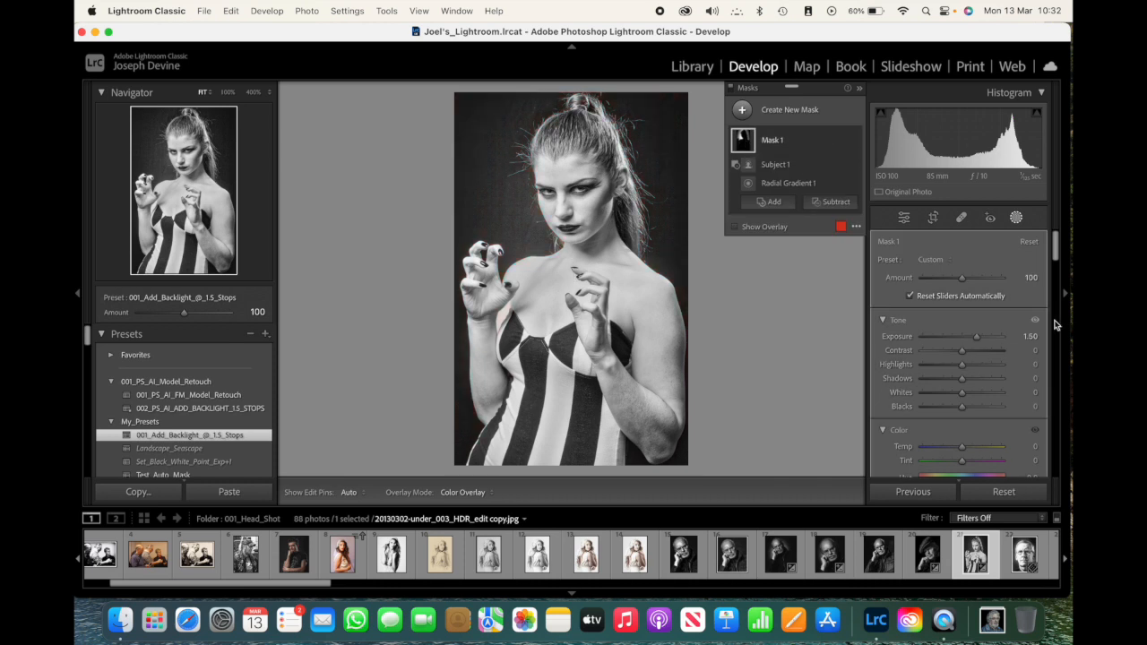
pyautogui.moveTo(978, 339); pyautogui.dragTo(835, 345)
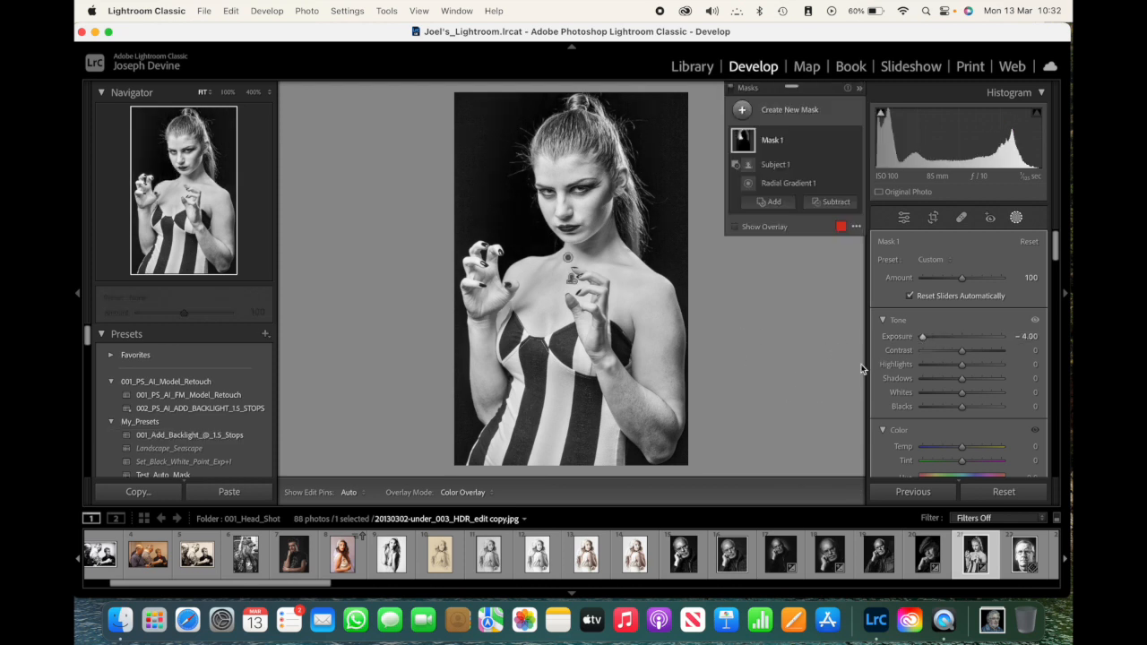
# - Reset the striped-outfit photo's edits and open the sepia portrait of the woman wearing a flower crown
pyautogui.click(1004, 494)
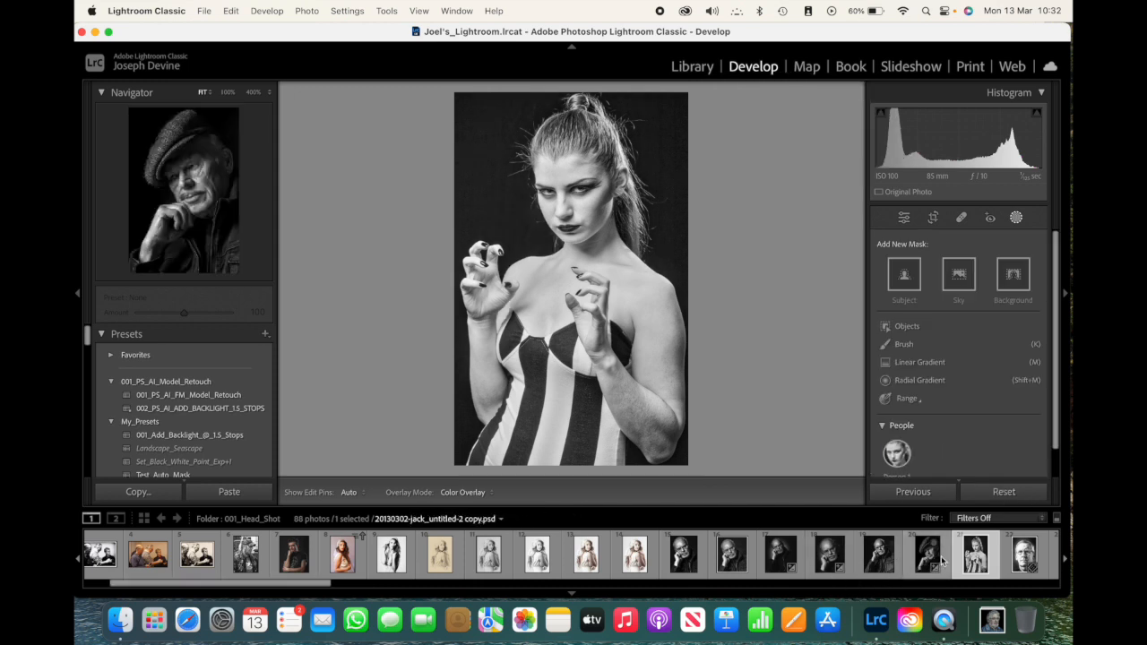
pyautogui.hscroll(3, 941, 561)
pyautogui.hscroll(10, 941, 562)
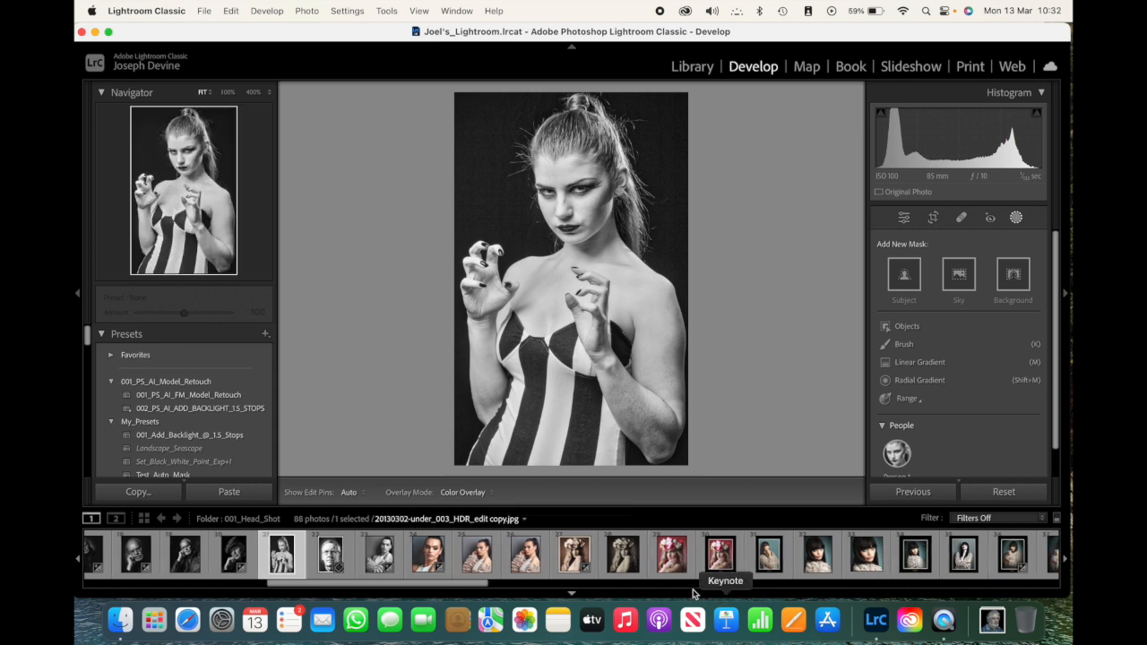
pyautogui.click(625, 557)
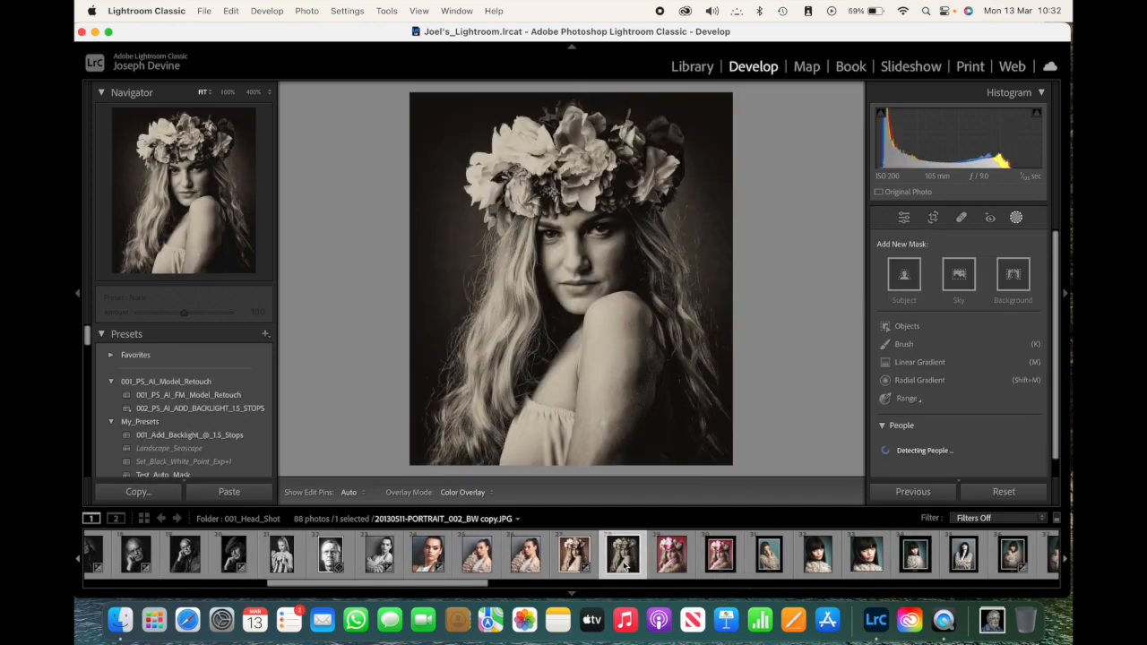
pyautogui.click(232, 440)
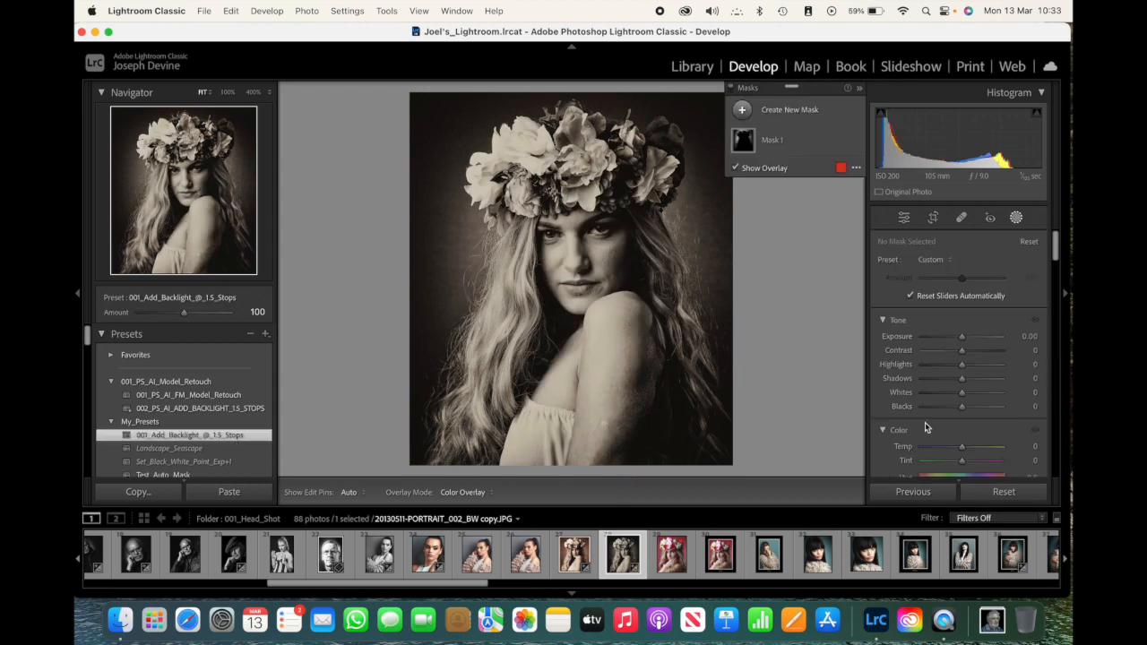
pyautogui.click(748, 145)
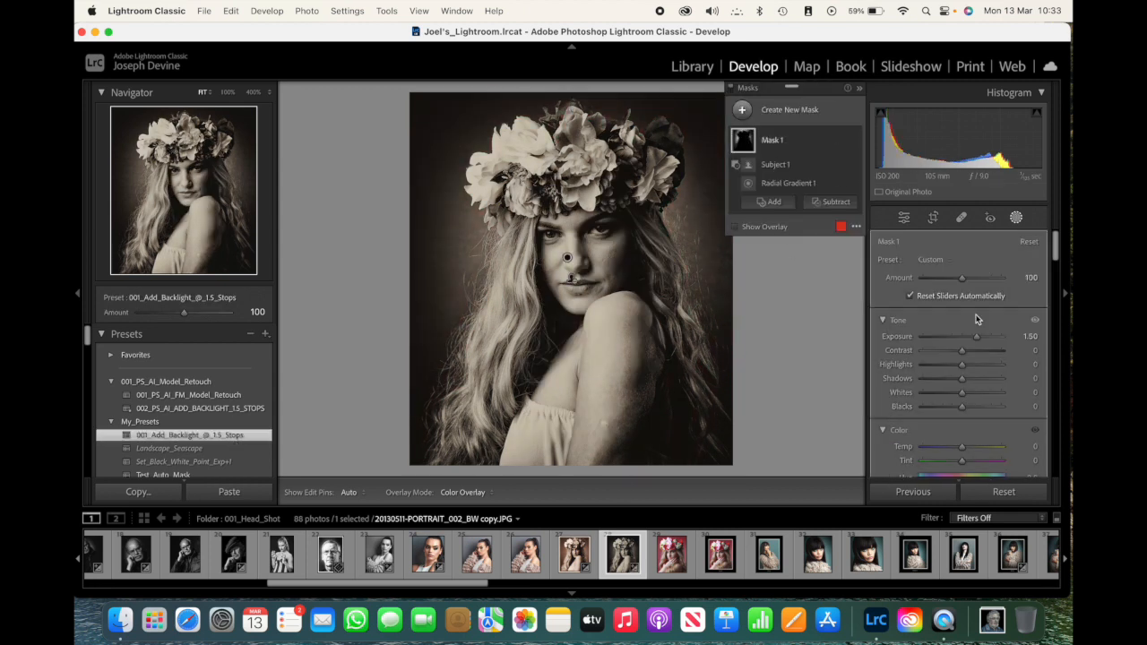
pyautogui.moveTo(962, 336); pyautogui.dragTo(917, 344)
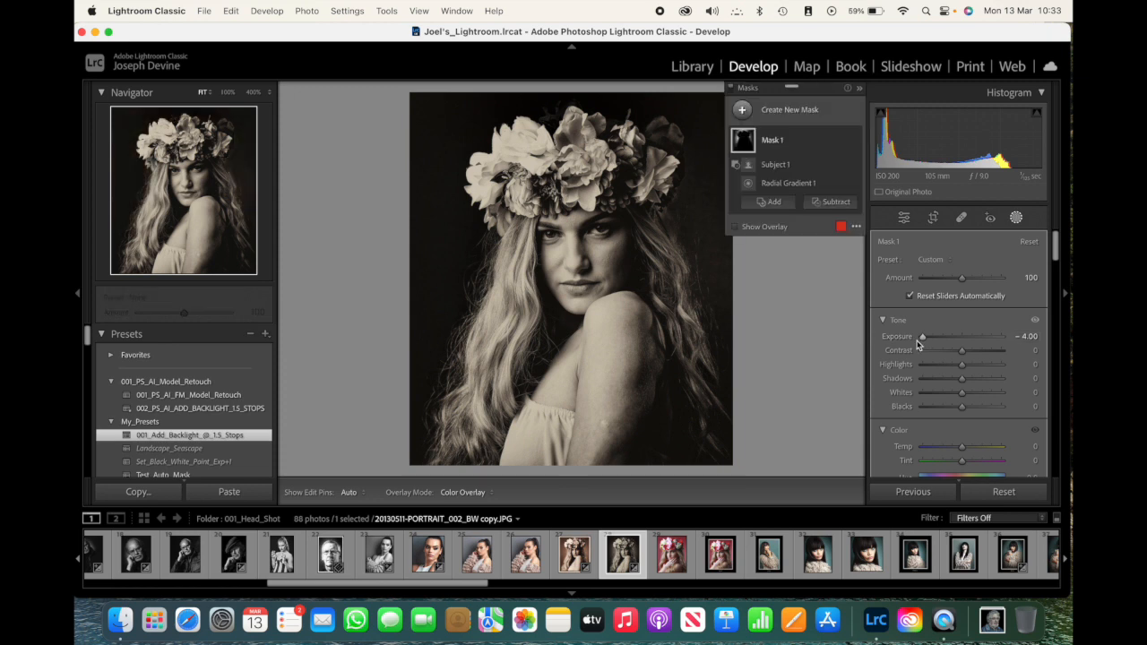